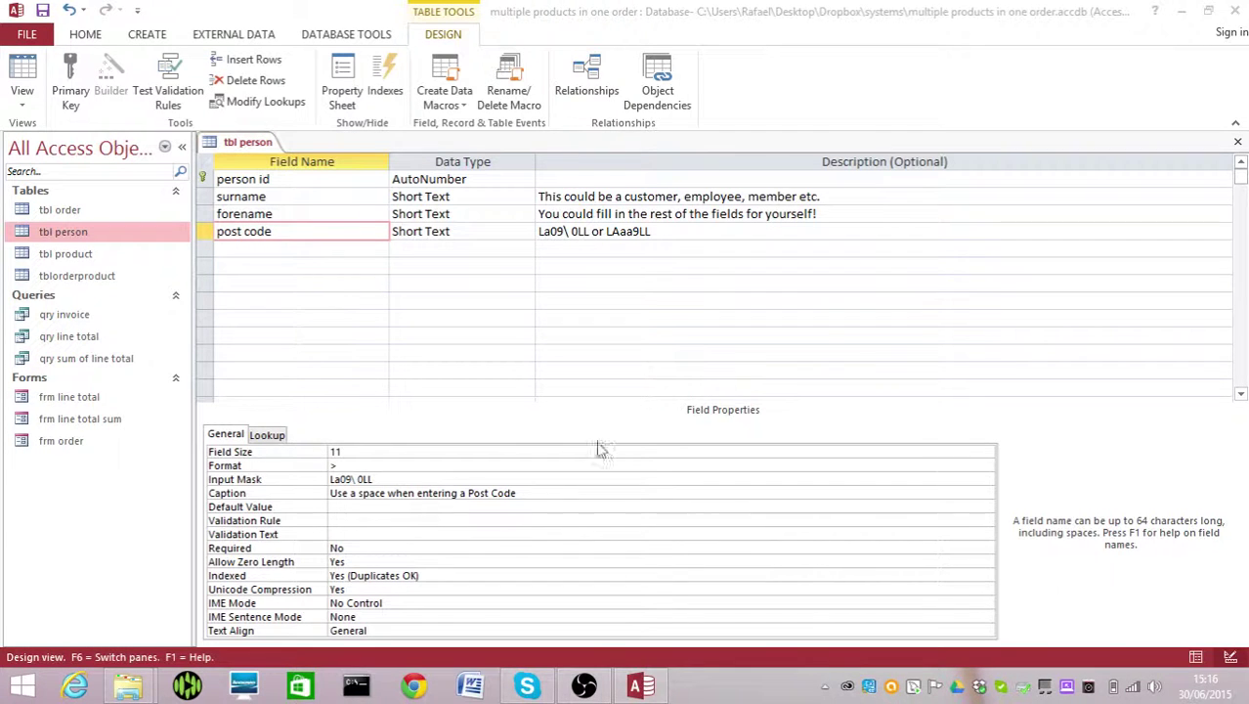
Close the tbl person design with its changes saved and open the table in Datasheet view.
click(1238, 142)
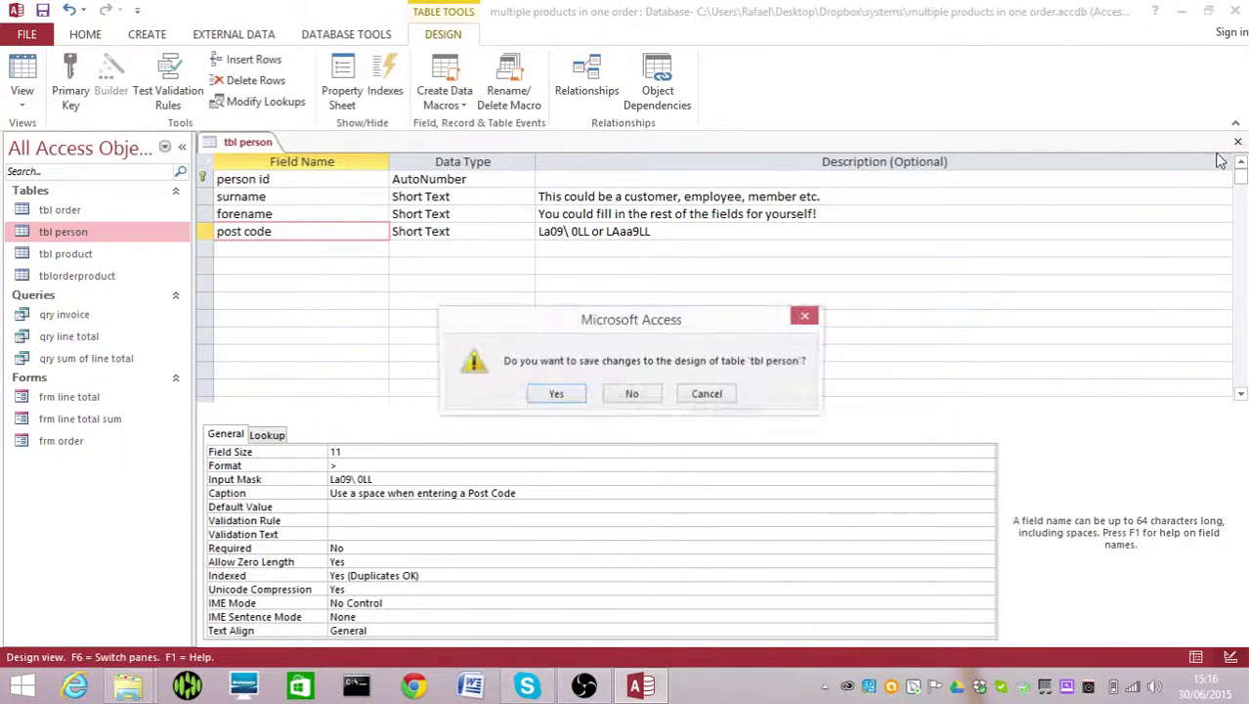
click(554, 395)
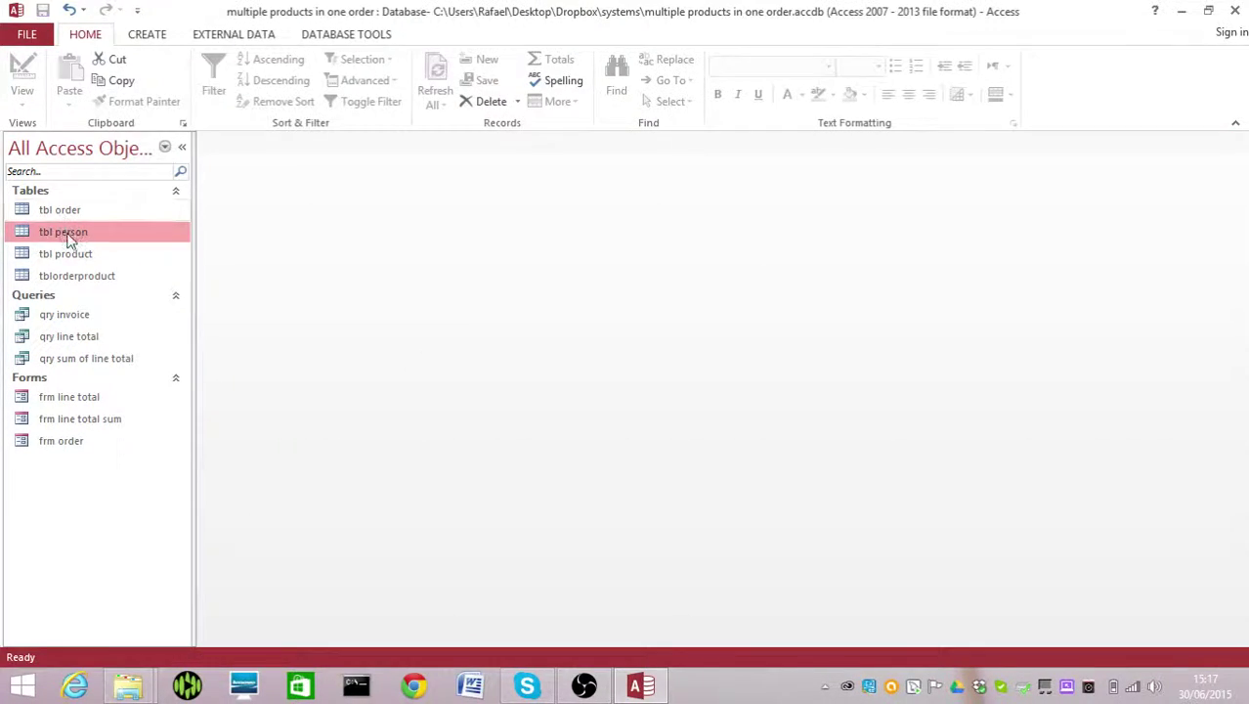
double_click(70, 238)
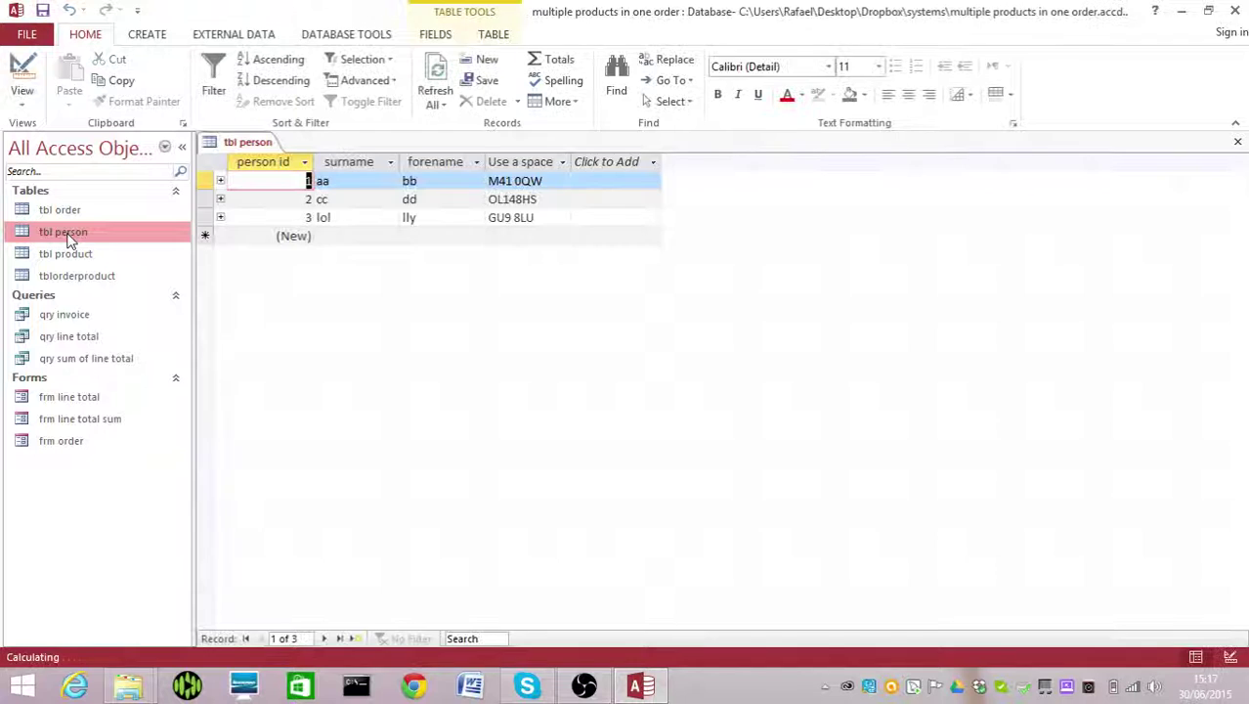
Examine the post code entries of the second and third records in tbl person and close the table.
click(501, 199)
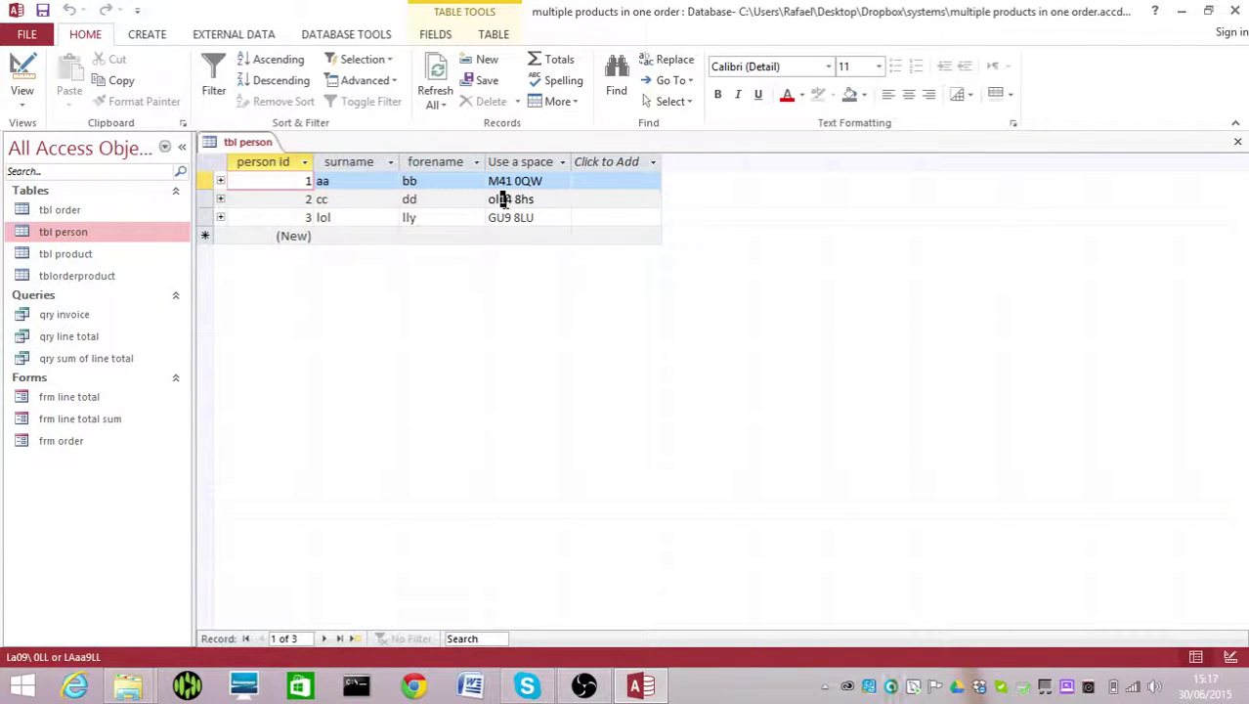
click(558, 218)
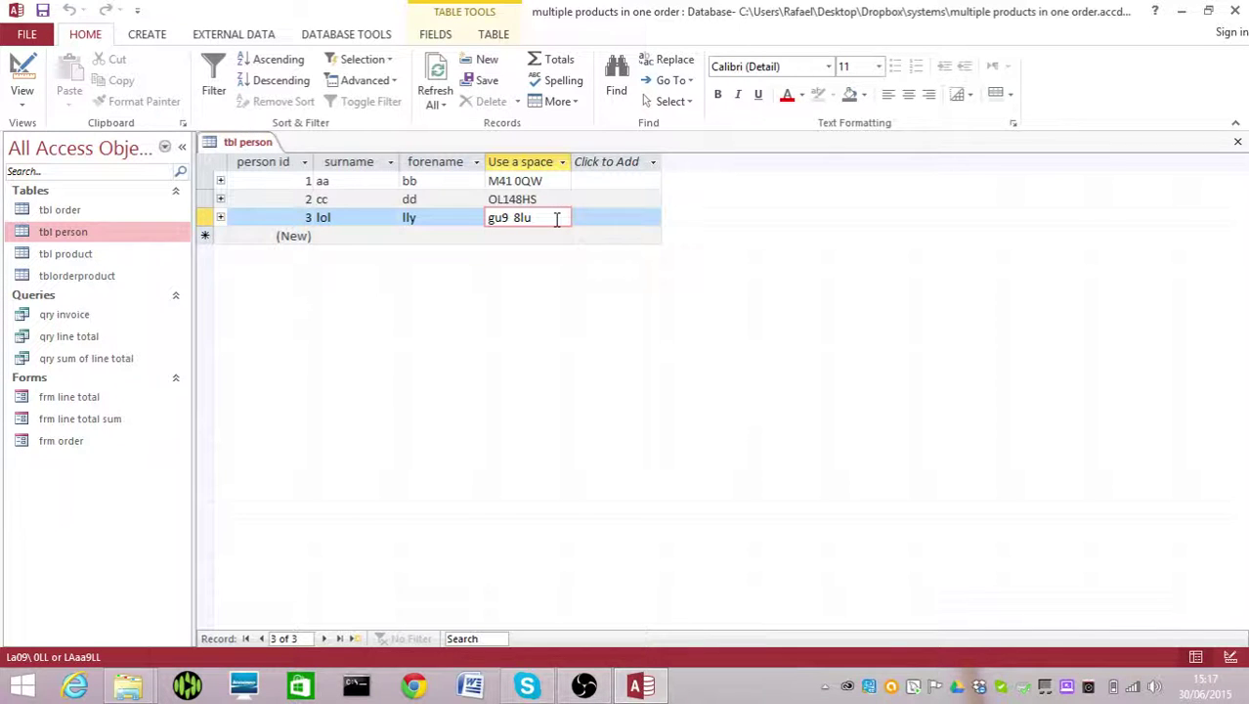
click(1238, 141)
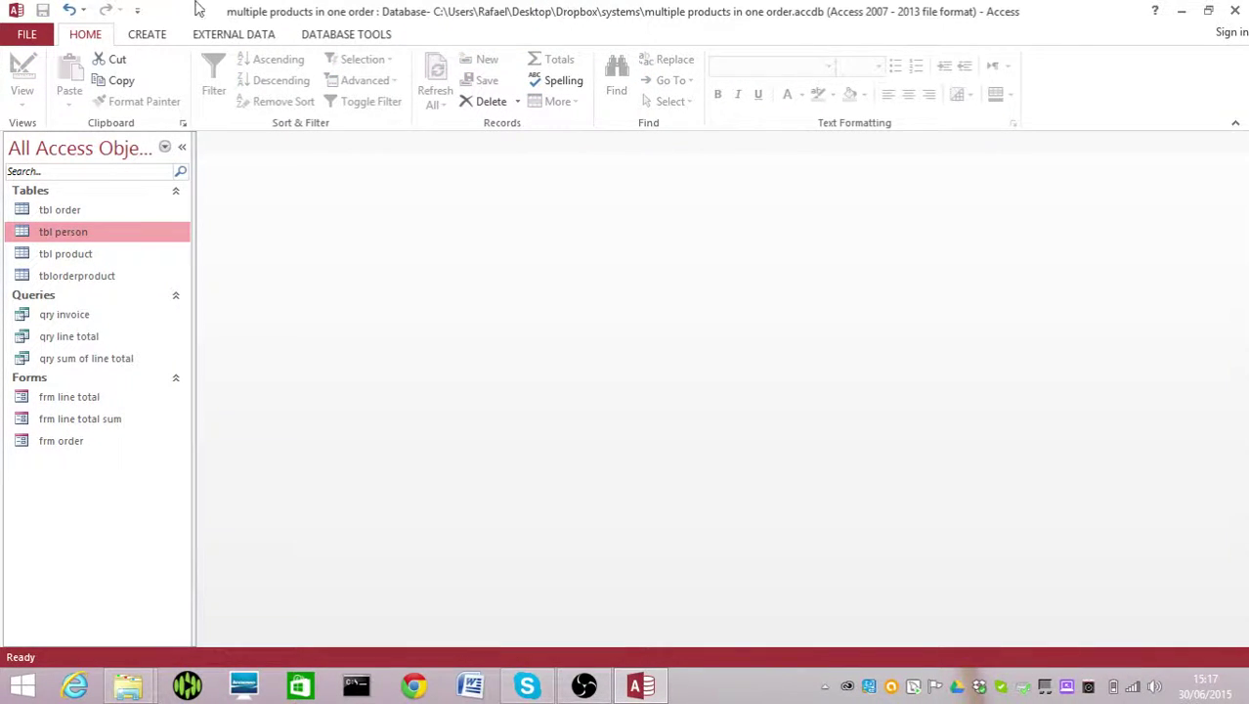
Create a new query in Design view based on the tbl person table.
click(146, 36)
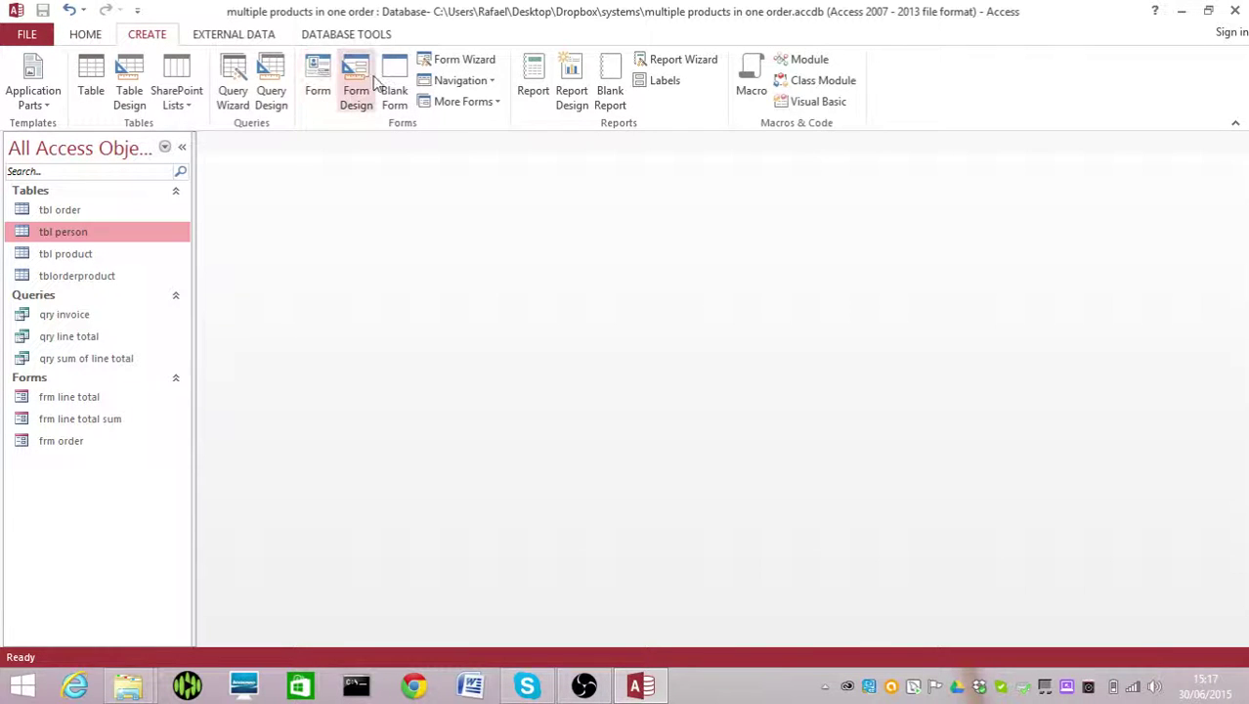
click(273, 81)
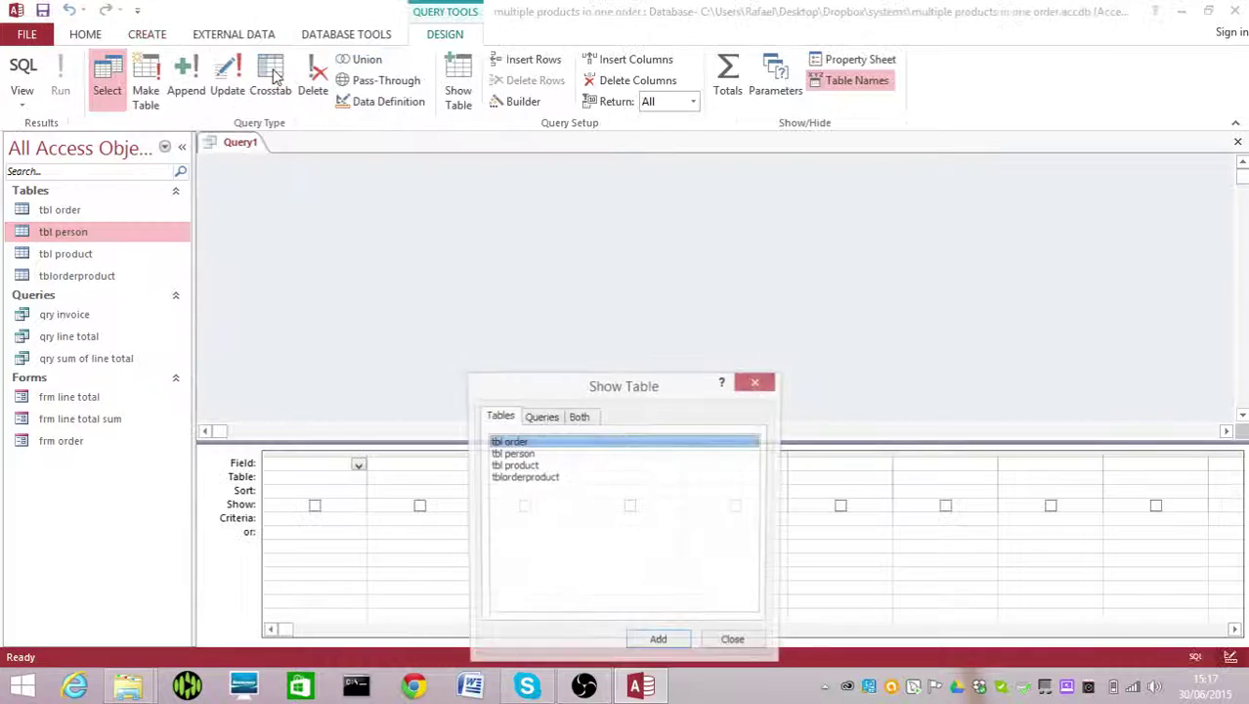
click(532, 455)
click(670, 645)
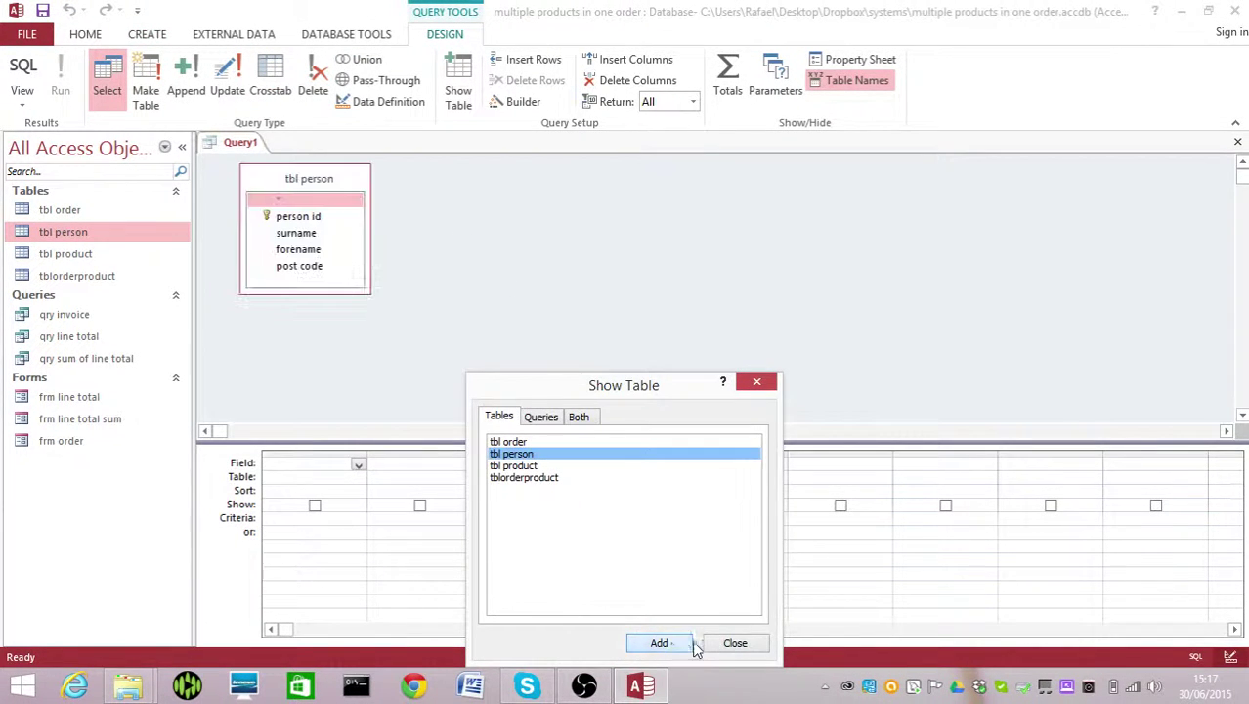
click(735, 644)
Add surname twice and forename to the query grid, and change the forename column to post code.
double_click(293, 232)
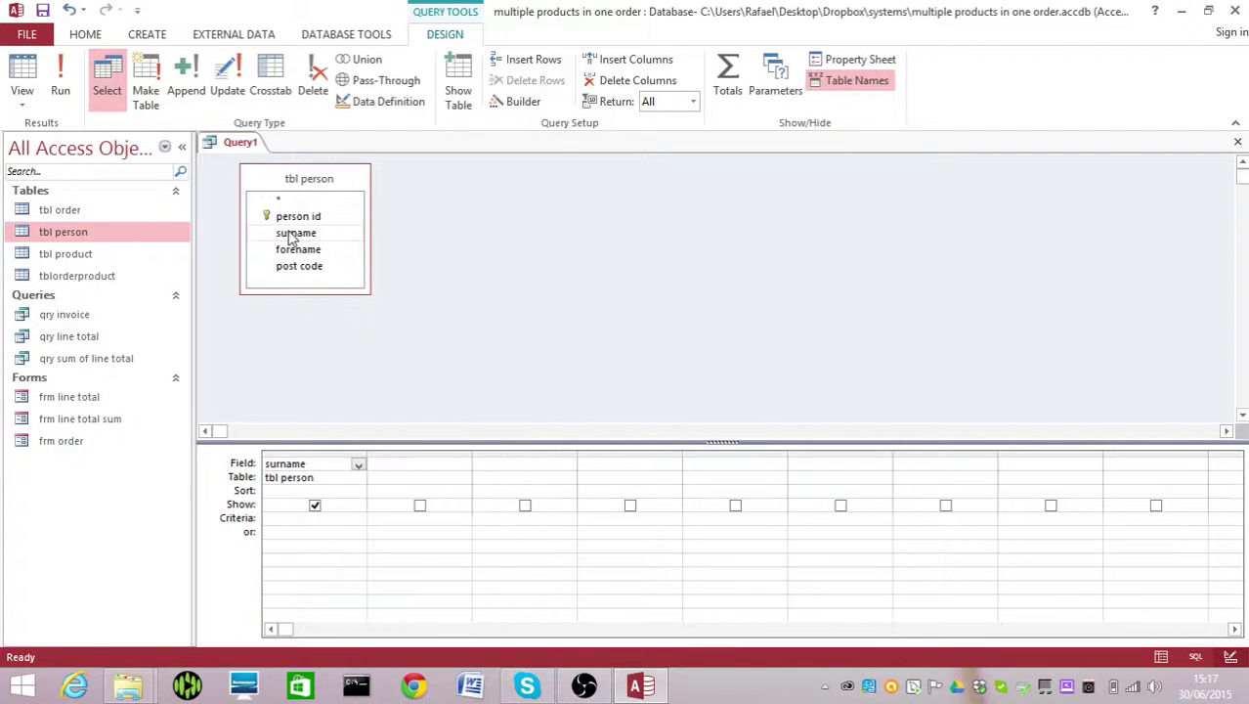
double_click(293, 232)
double_click(295, 250)
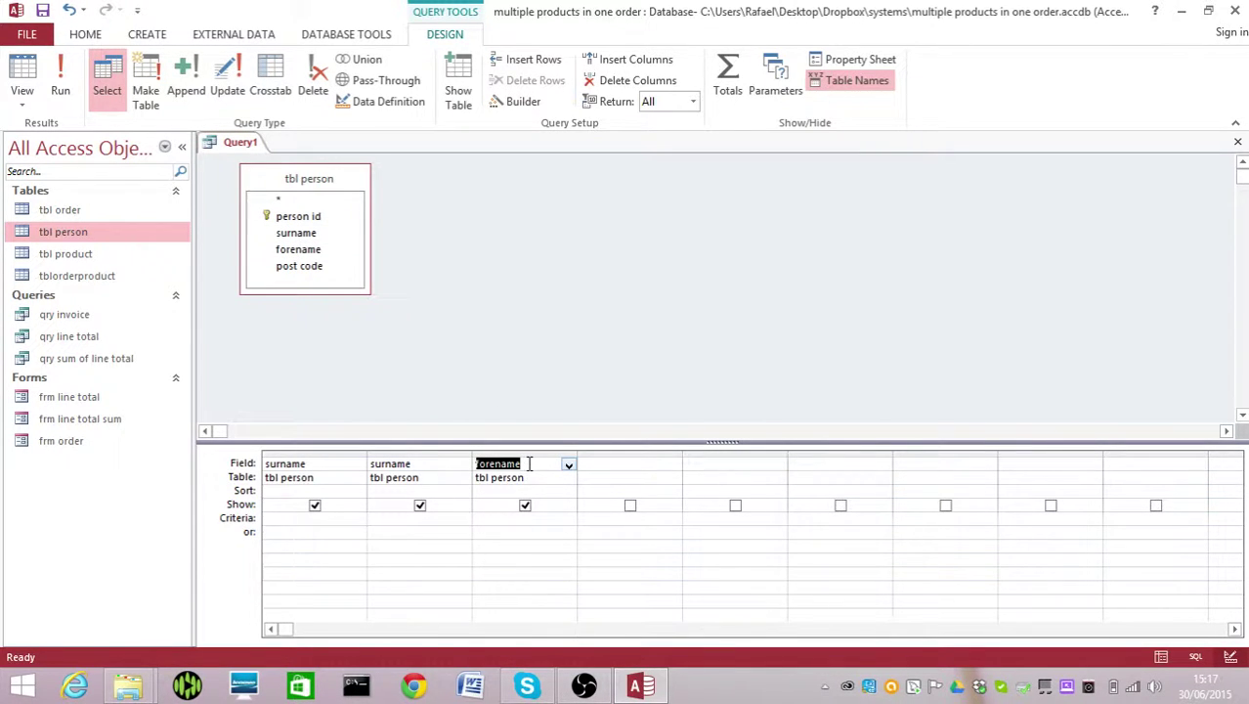
click(568, 465)
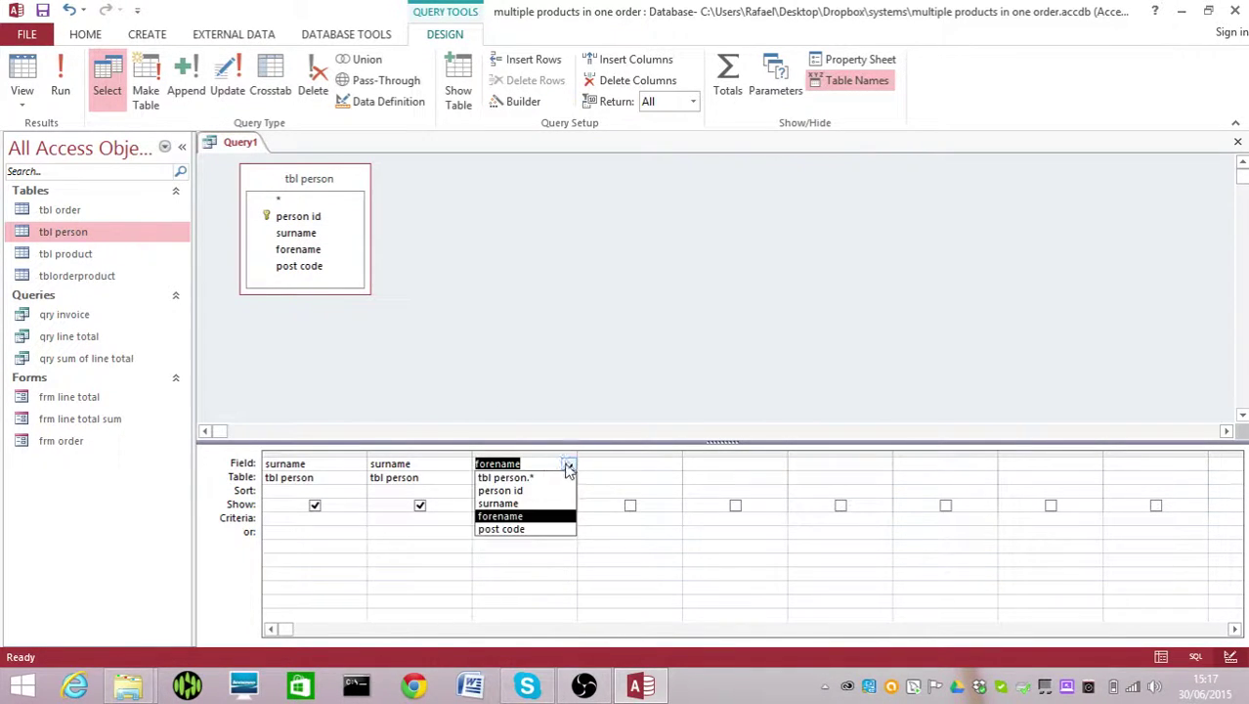
click(516, 528)
Enter the criterion Like [Enter poscode) & "*" for post code and widen its column to fit the expression.
click(481, 518)
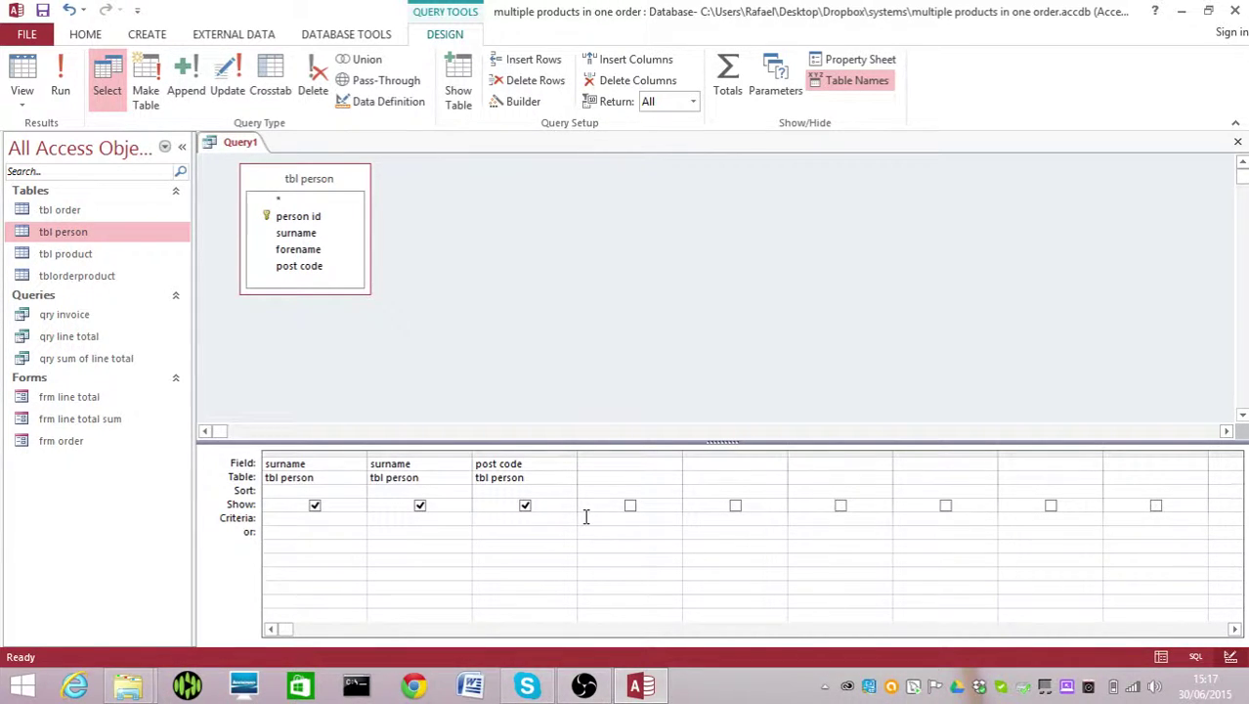
text(Like)
text( [E)
text(nter pos)
text(code)
text(])
text( &)
text( "*)
text(")
drag(579, 452, 681, 453)
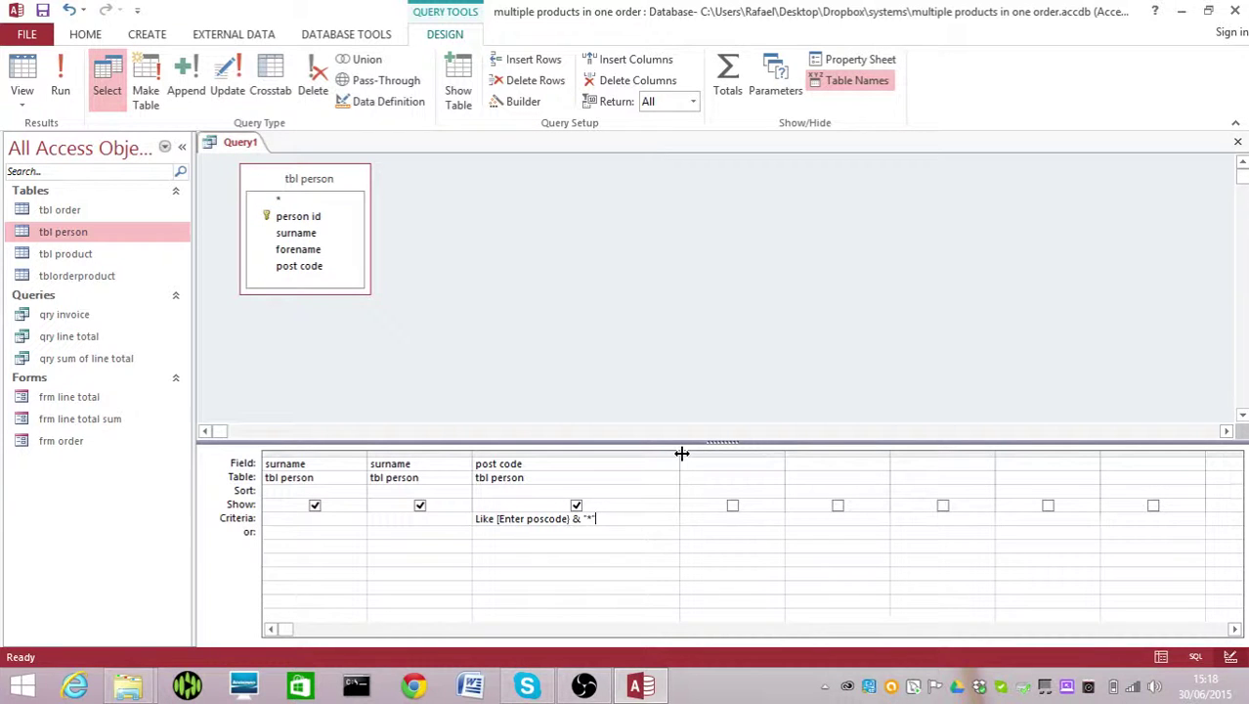
Try to run the query, and correct the post code criterion to Like [Enter poscode] & "*".
click(63, 90)
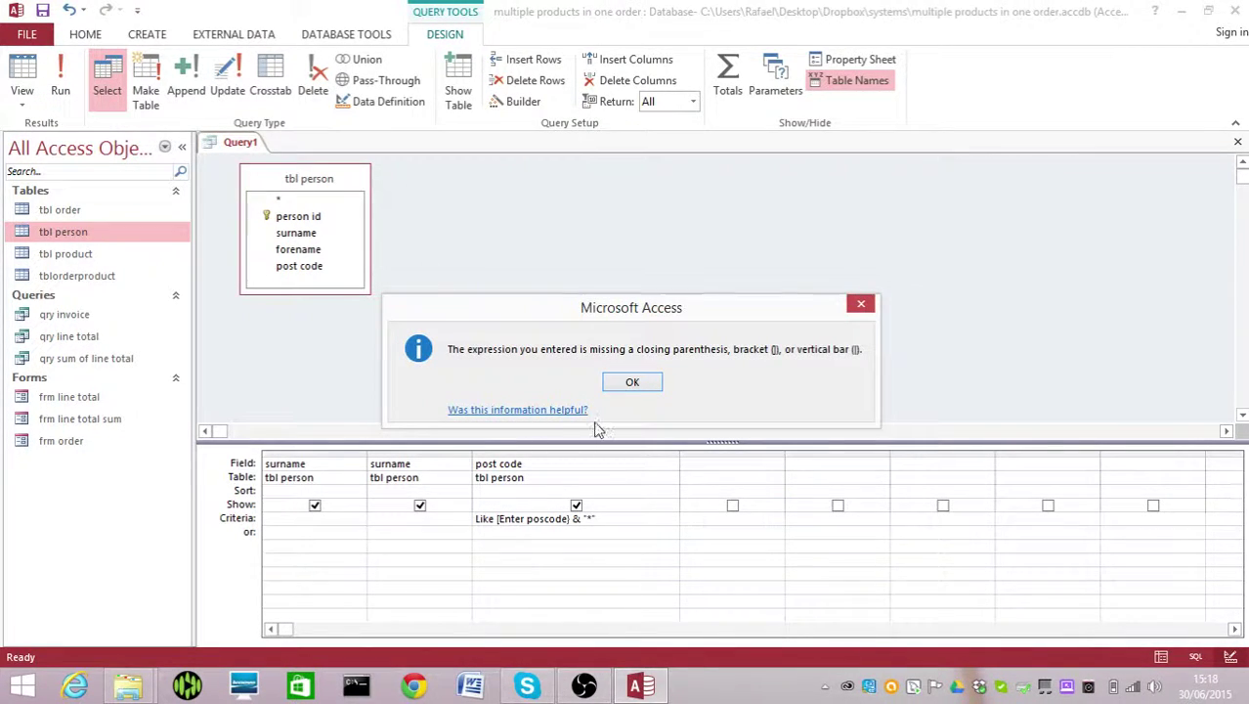
click(640, 382)
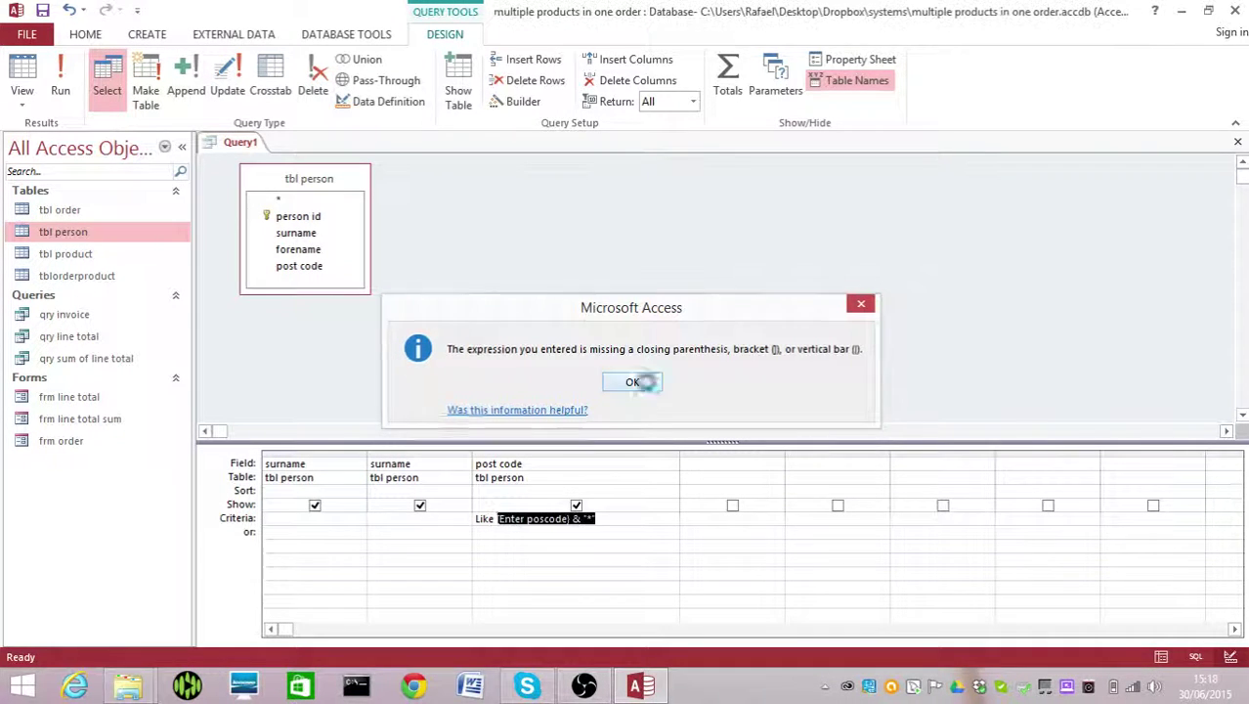
click(609, 520)
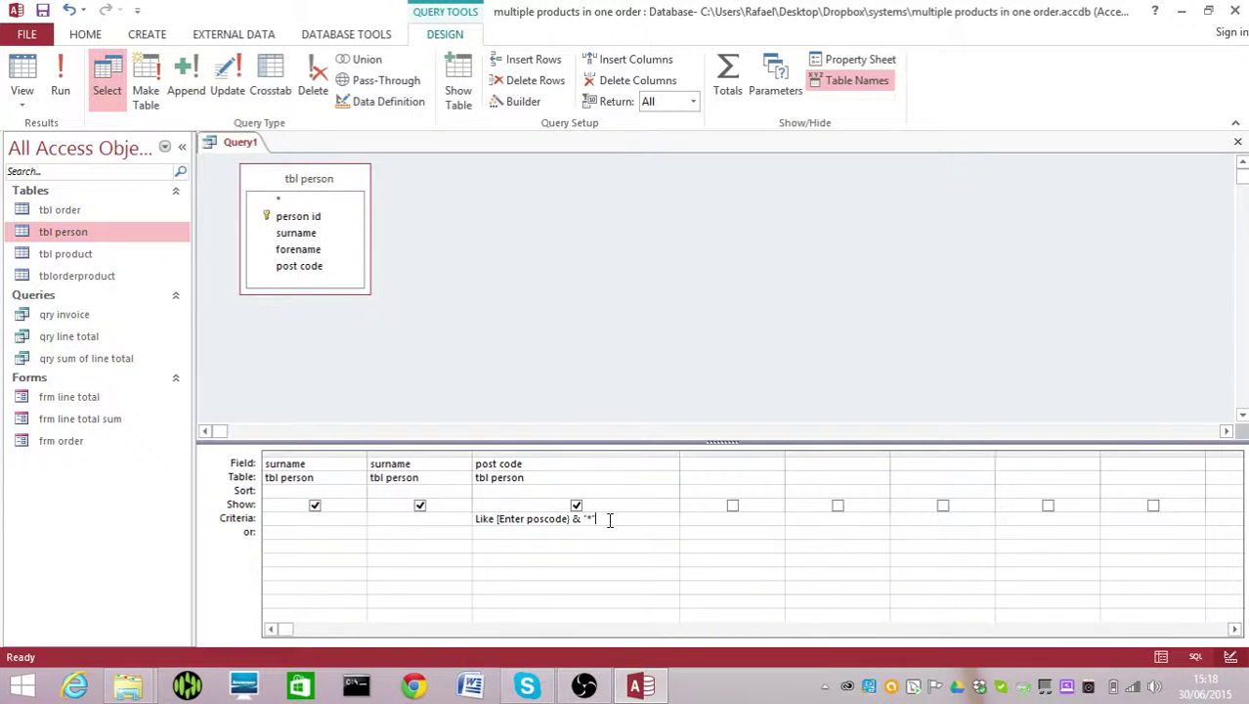
key(Left)
key(Left)
key(Left)
key(Left)
key(Left)
key(Left)
Run the query with the post code parameter g and return to Design view.
click(60, 98)
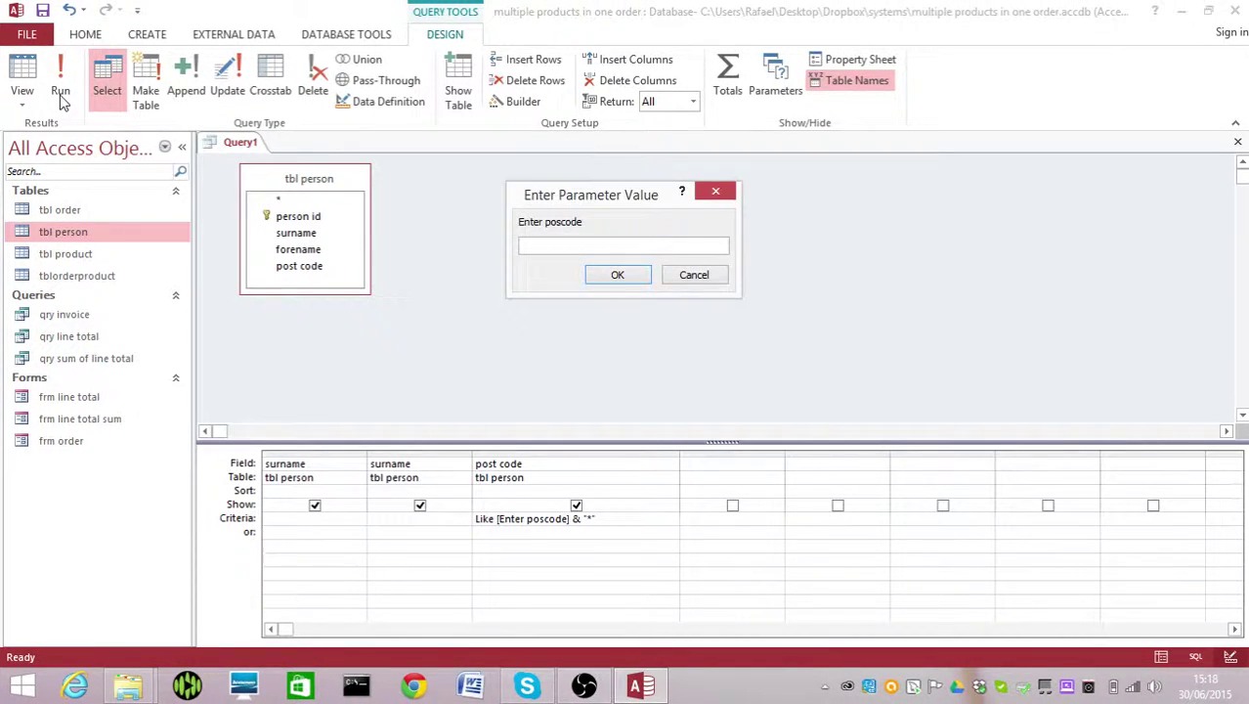
text(g)
key(Return)
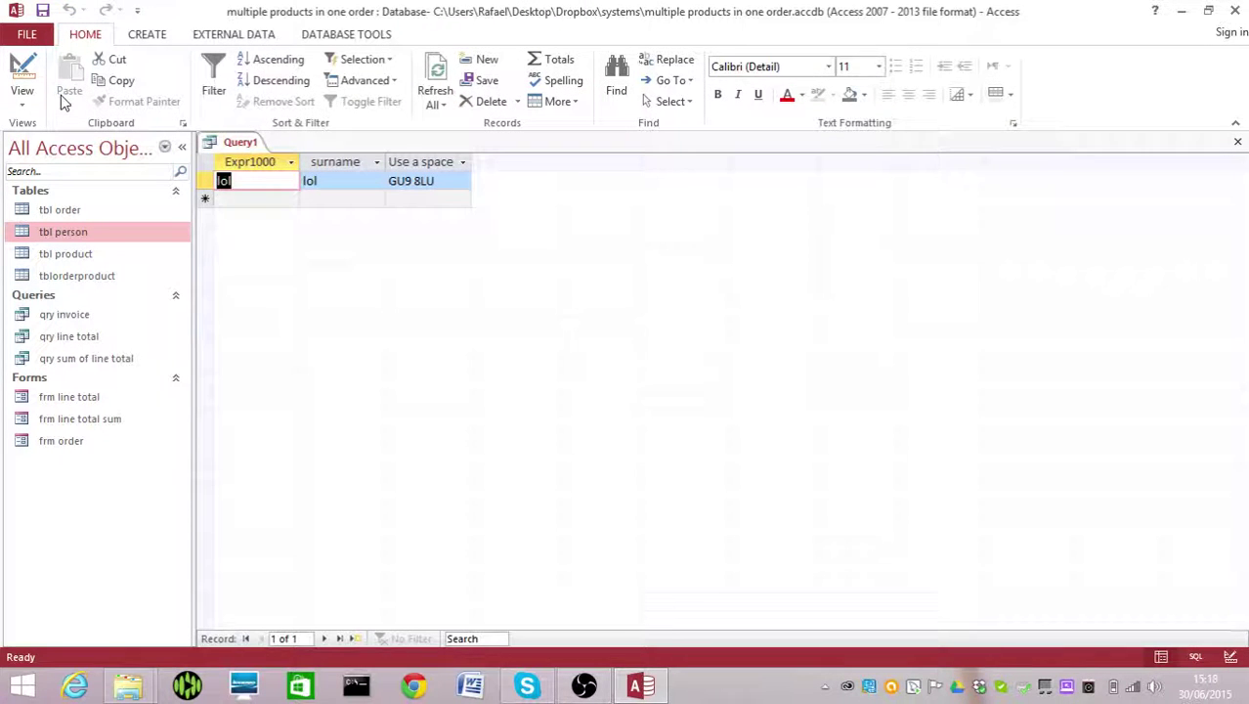
right_click(233, 142)
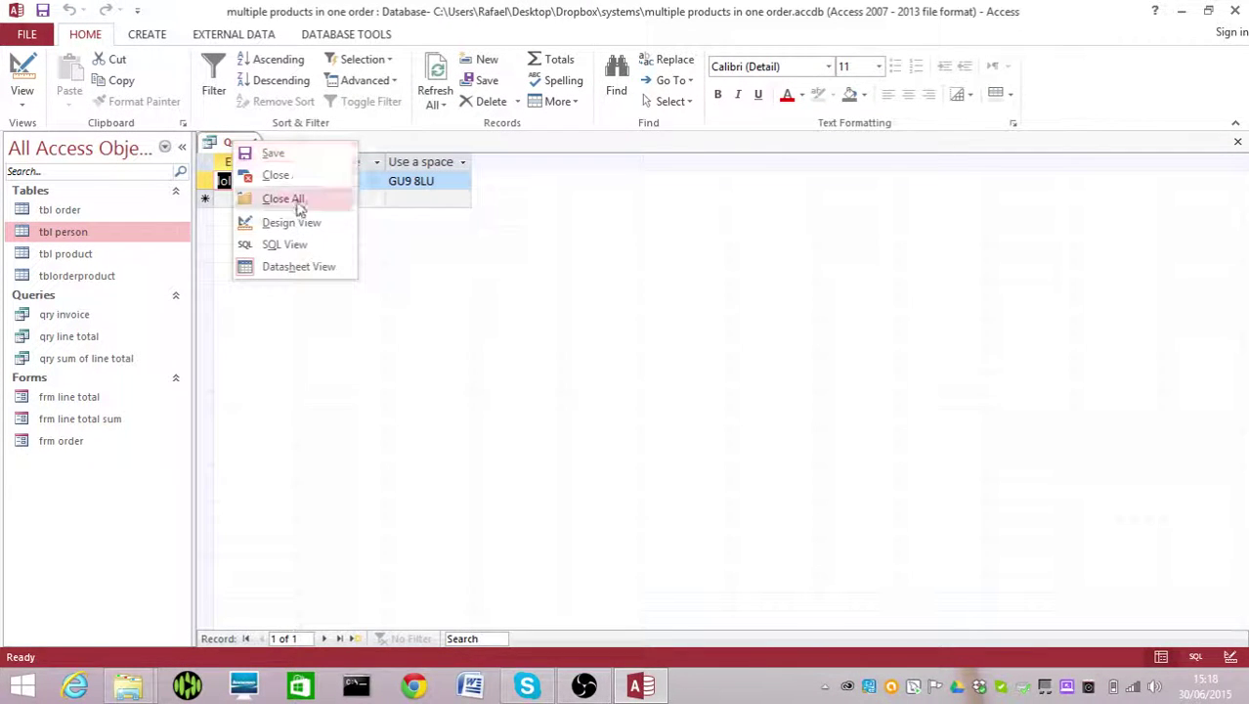
click(293, 222)
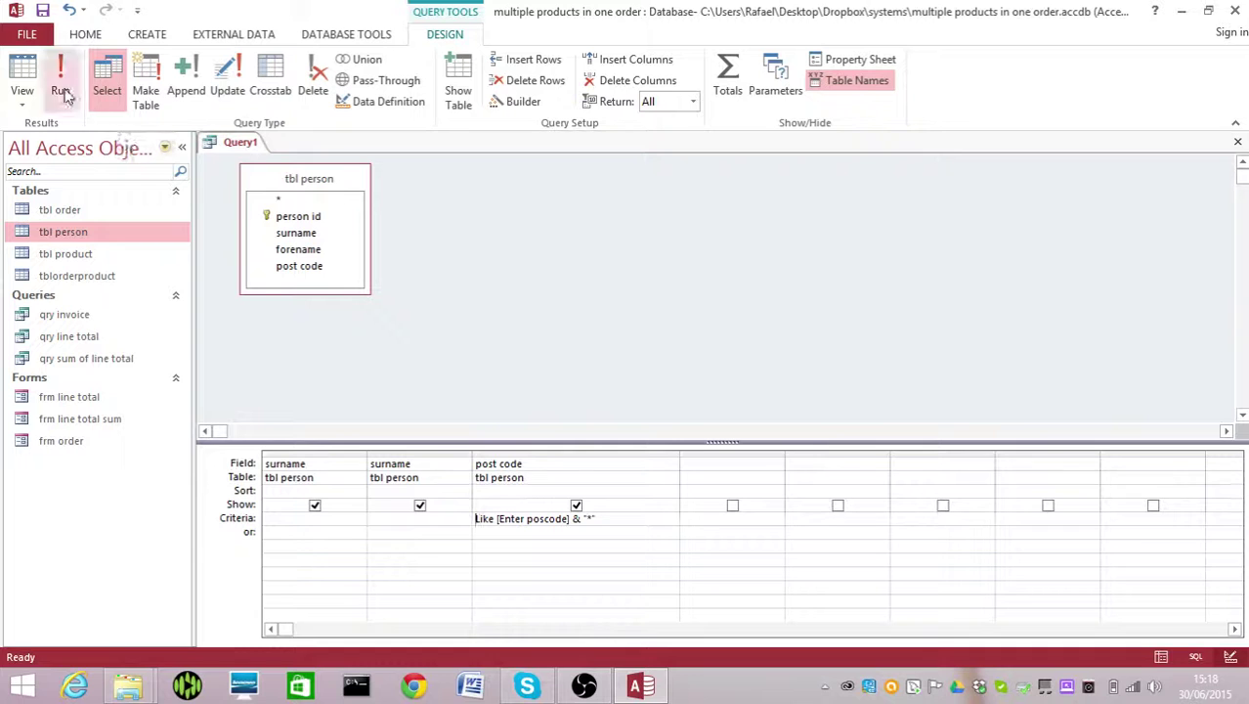
Run the query with the post code parameter m and switch back to Design view.
click(61, 92)
text(m)
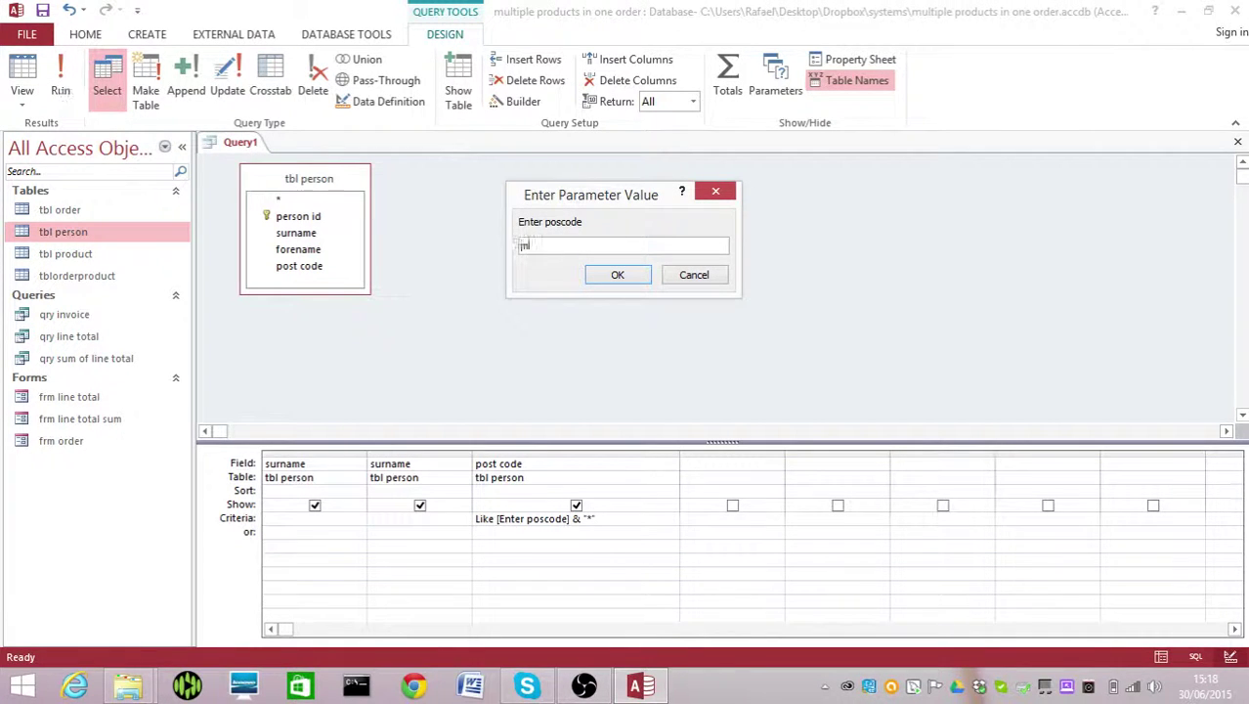
key(Return)
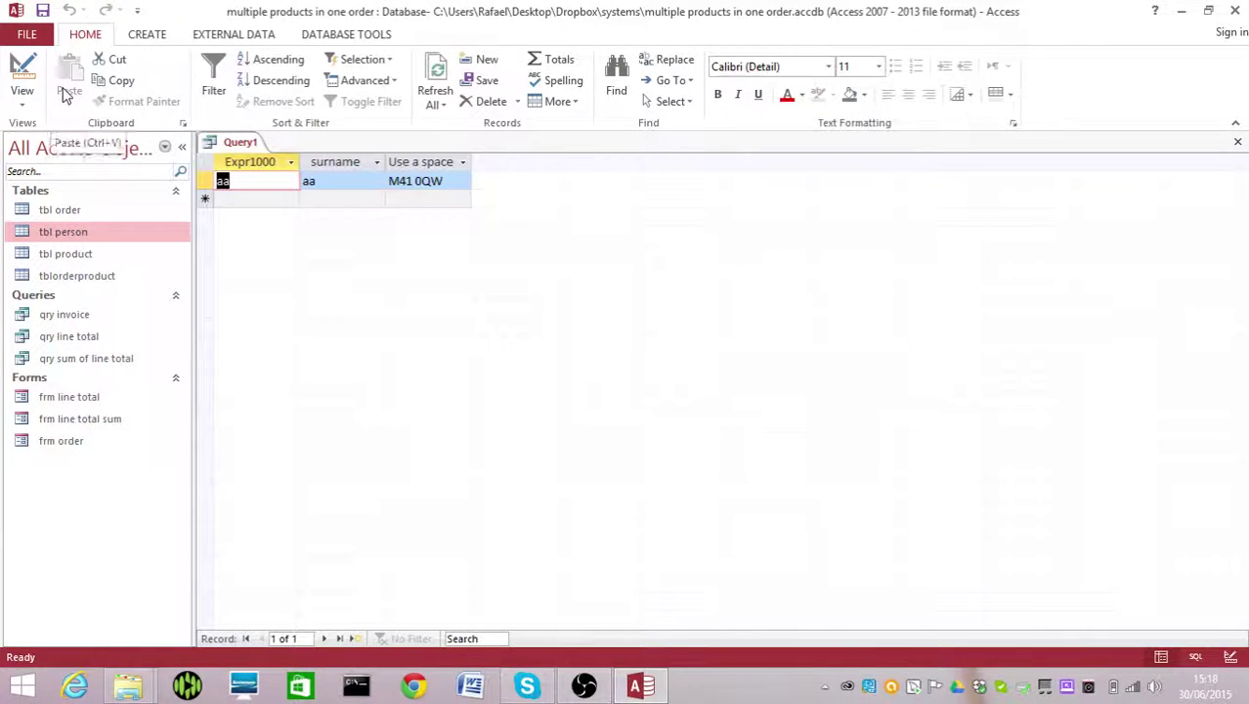
right_click(251, 147)
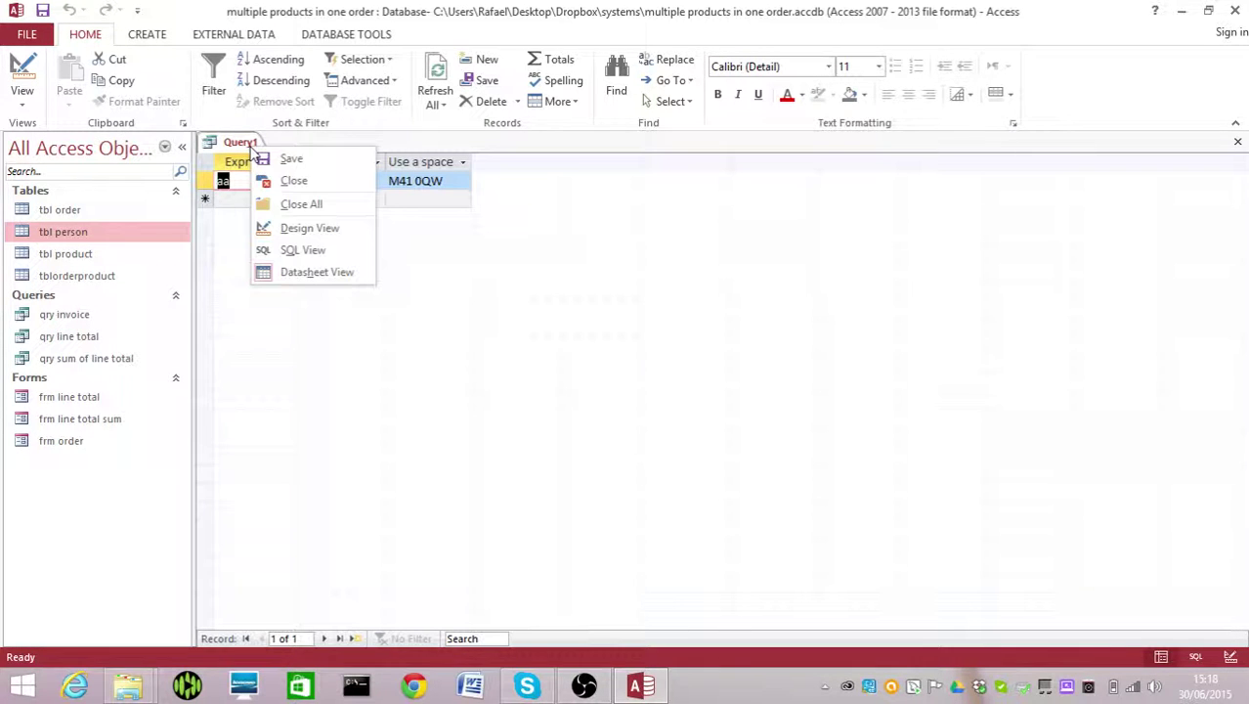
click(293, 227)
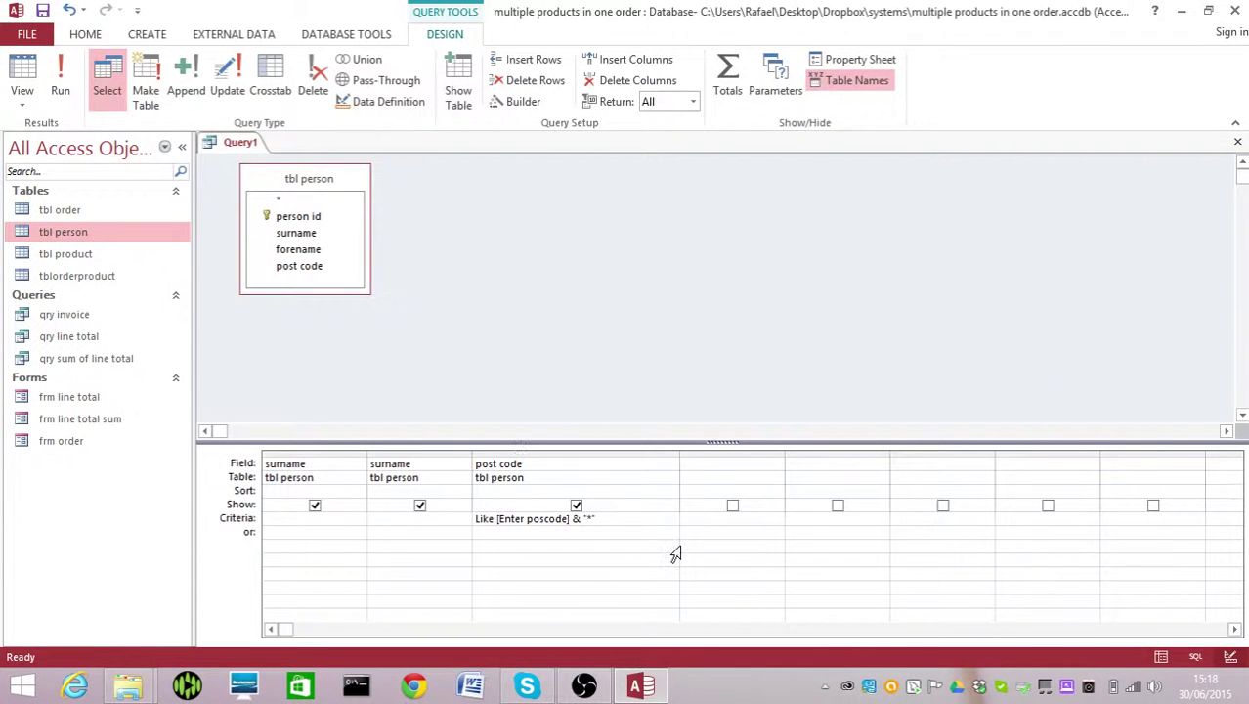